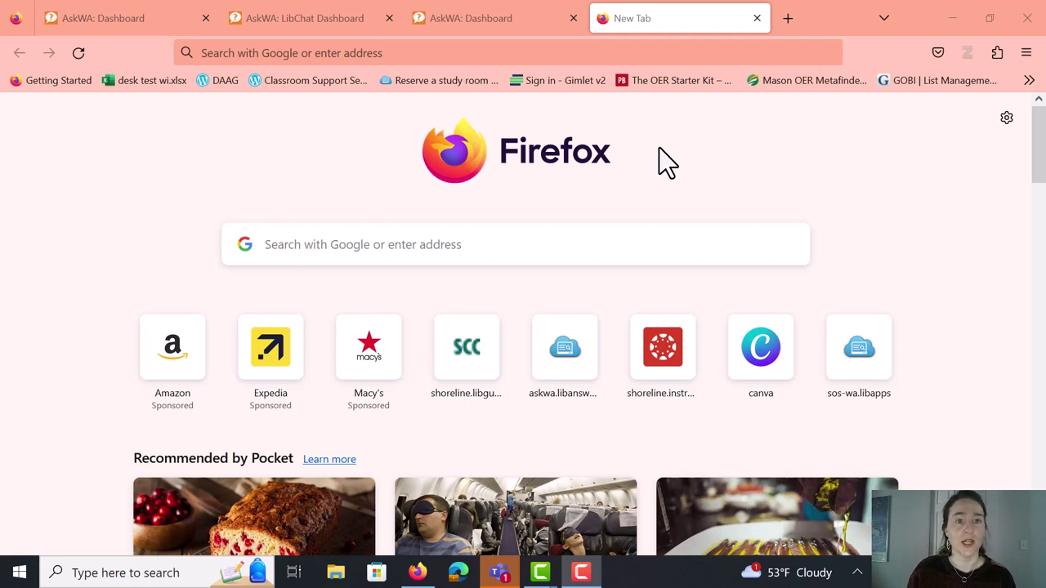
Search Google for 'open wa pressbooks' from the Firefox new tab
click(521, 243)
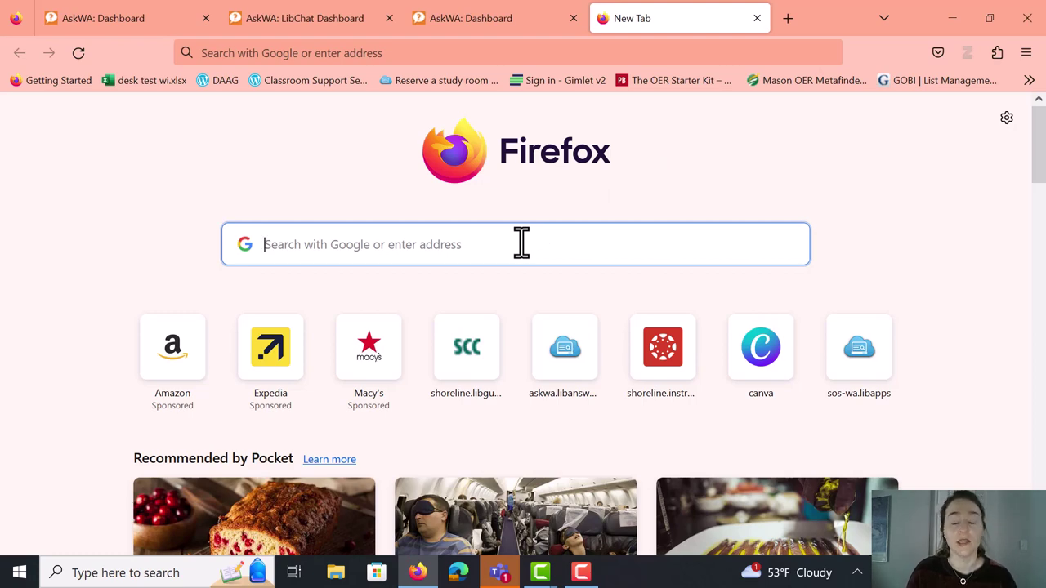
text(o)
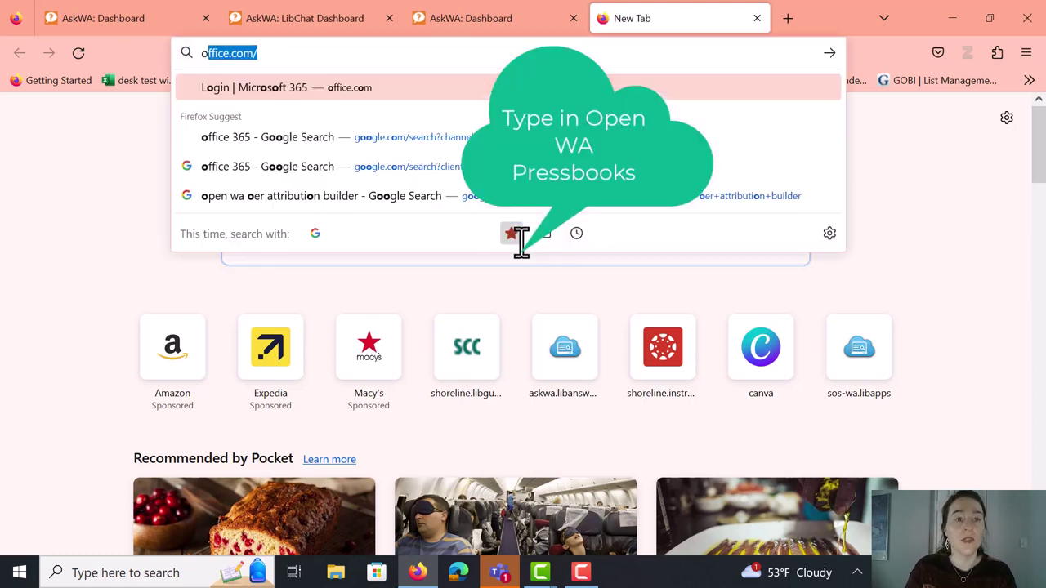
text(pen e)
key(BackSpace)
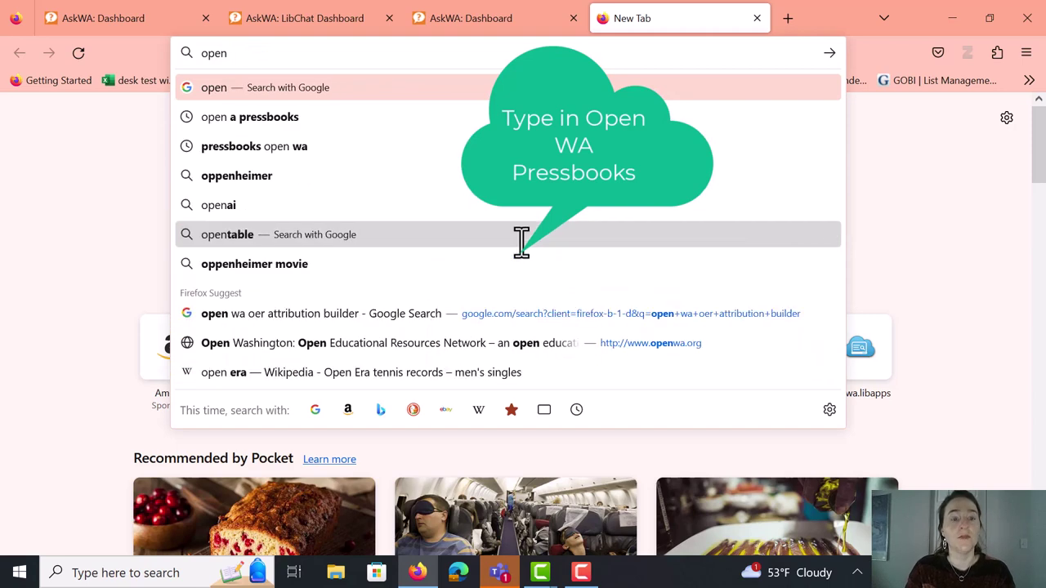
text(wa )
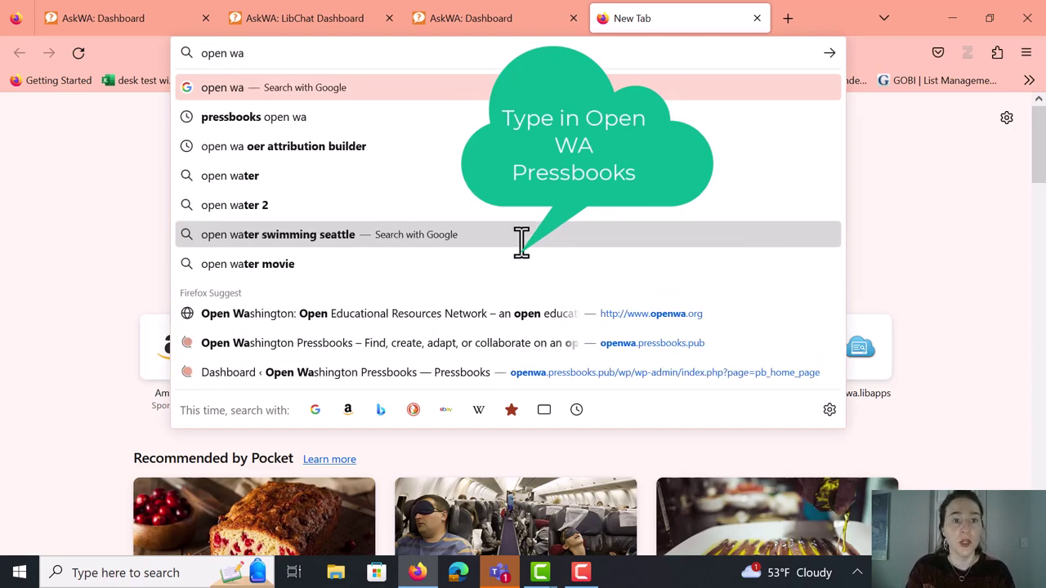
text(pressbooks)
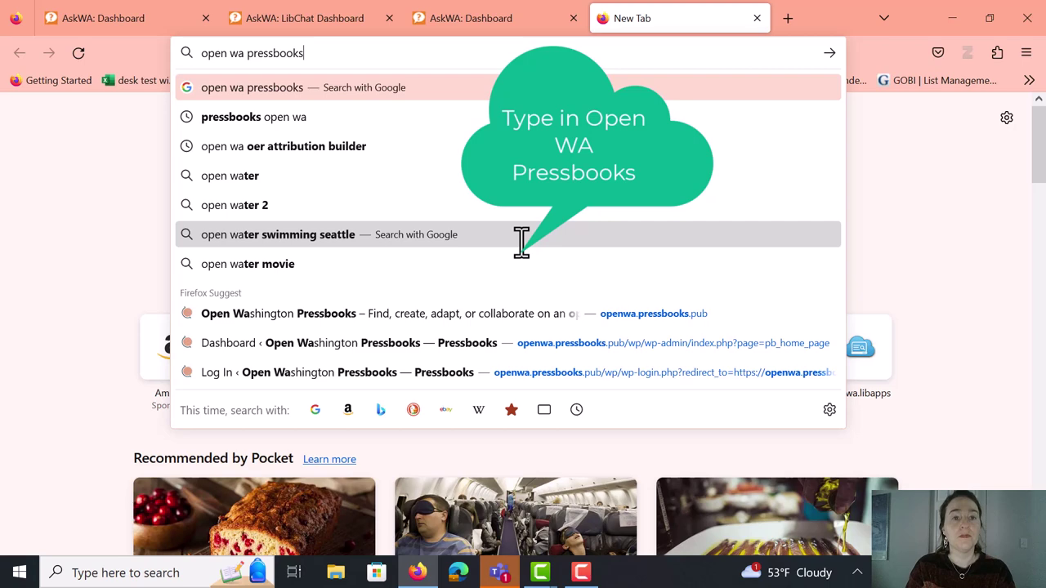
key(Return)
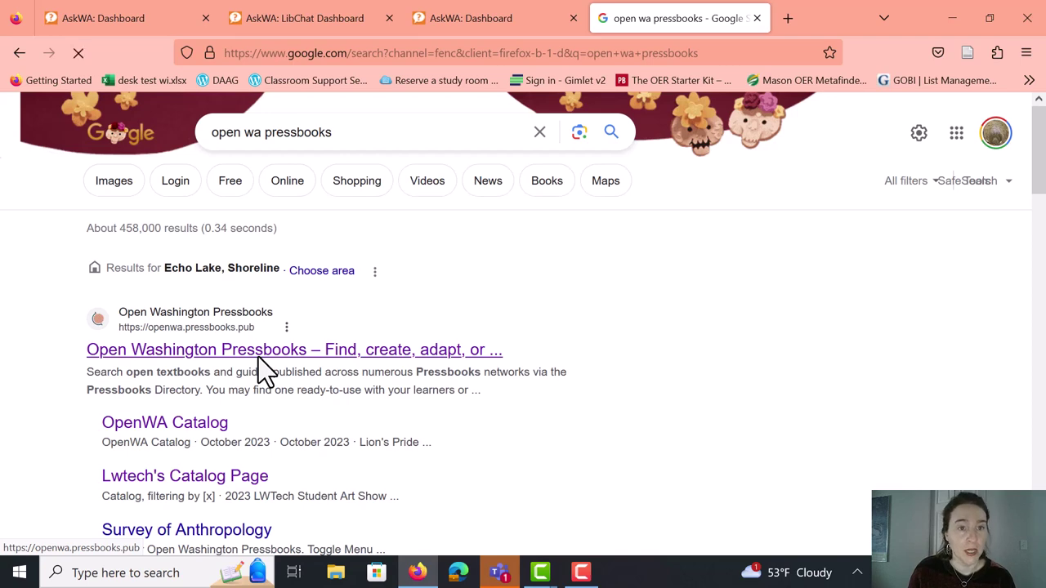
Open the Open Washington Pressbooks result and scroll down to its Create a Book section
click(252, 352)
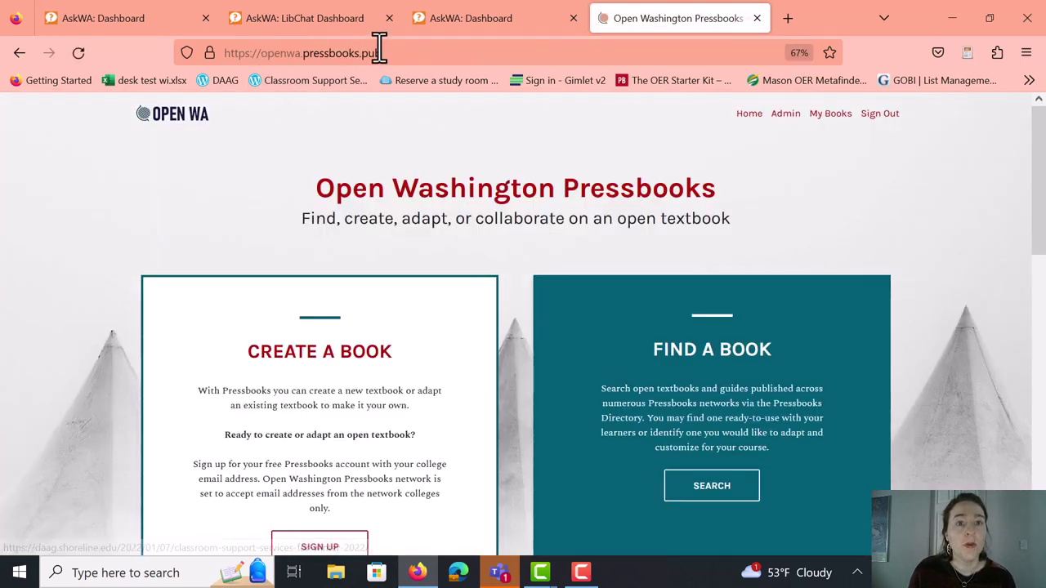
click(375, 52)
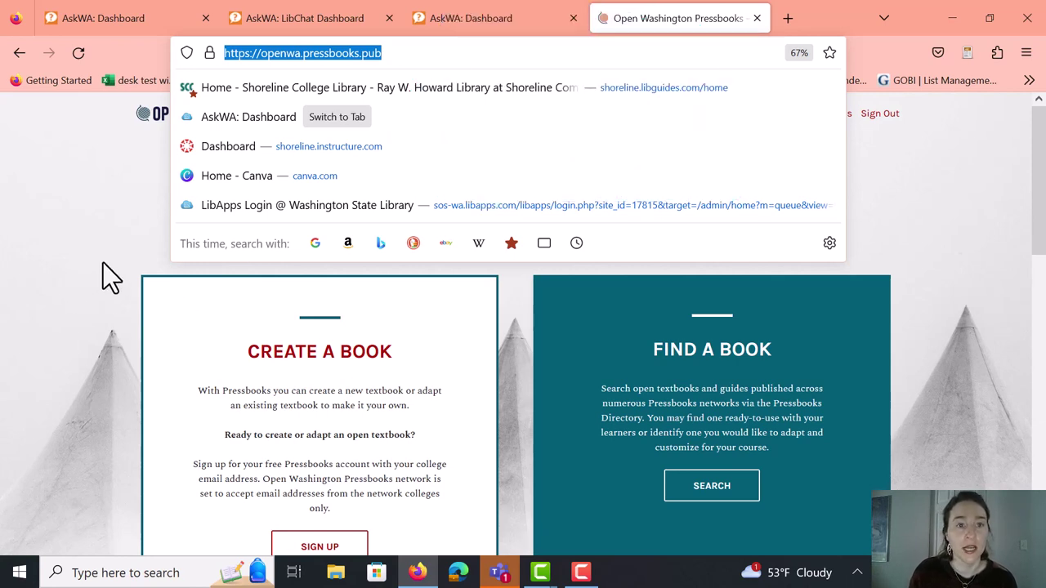
click(103, 263)
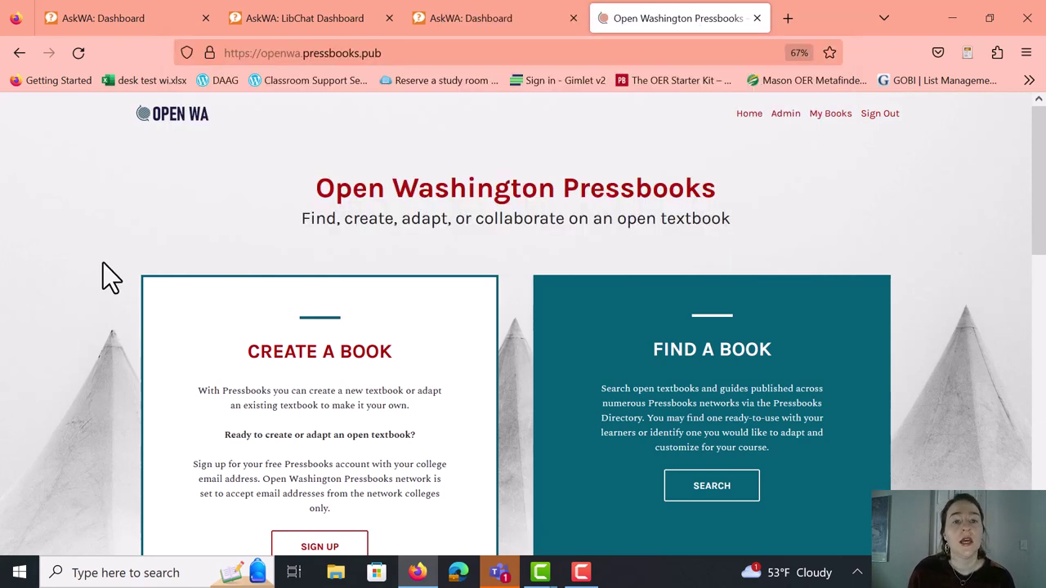
scroll(103, 262, down, 1)
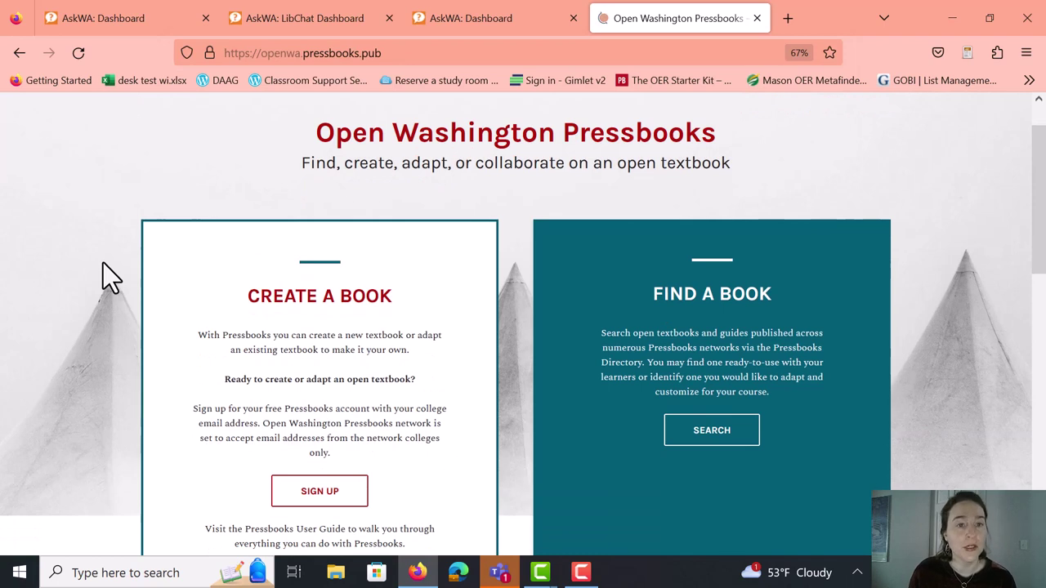
scroll(103, 263, down, 1)
scroll(102, 262, down, 1)
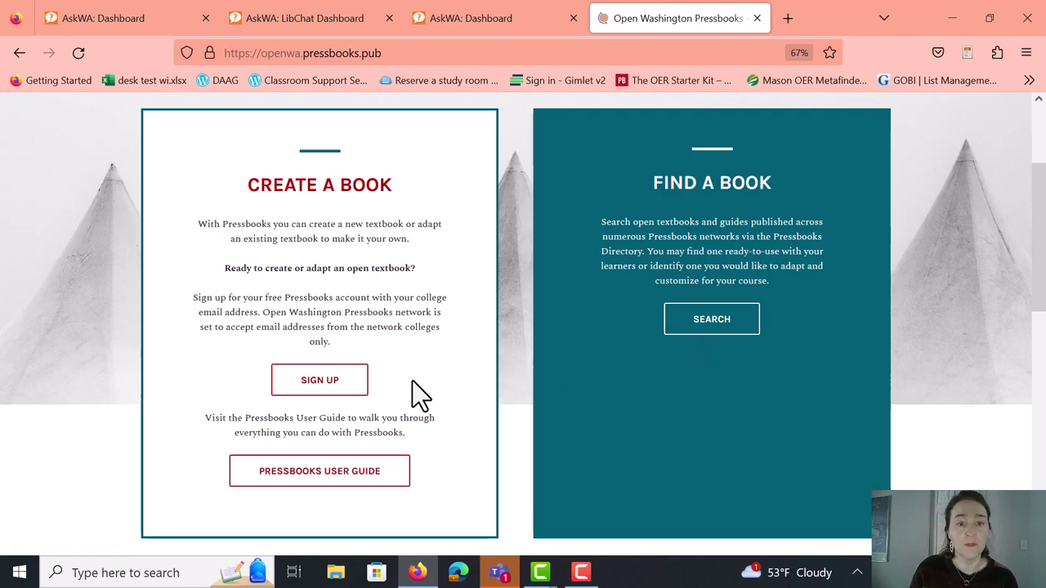
Sign out of the current account and open the account registration form
click(344, 389)
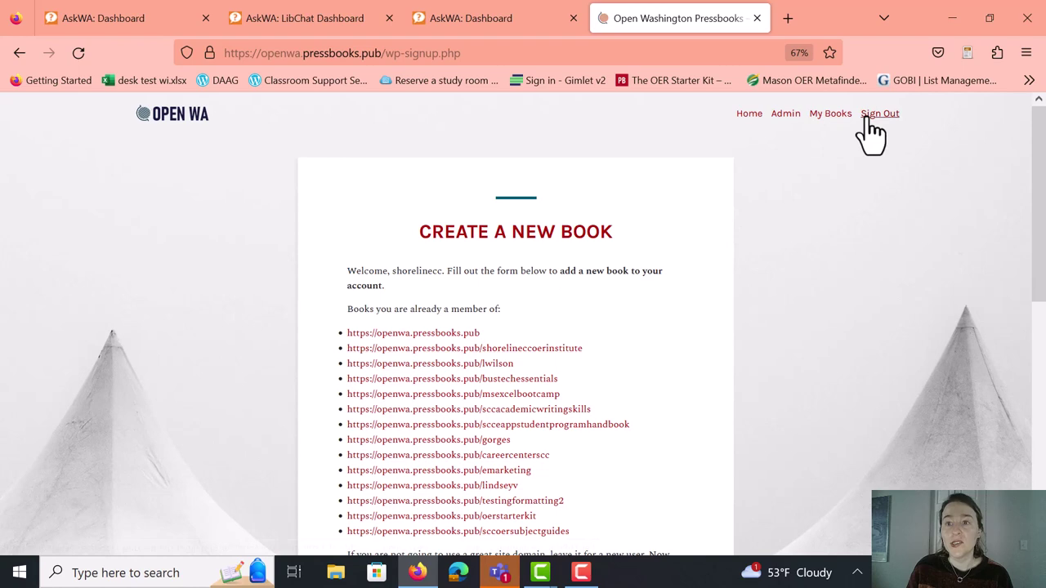
click(864, 117)
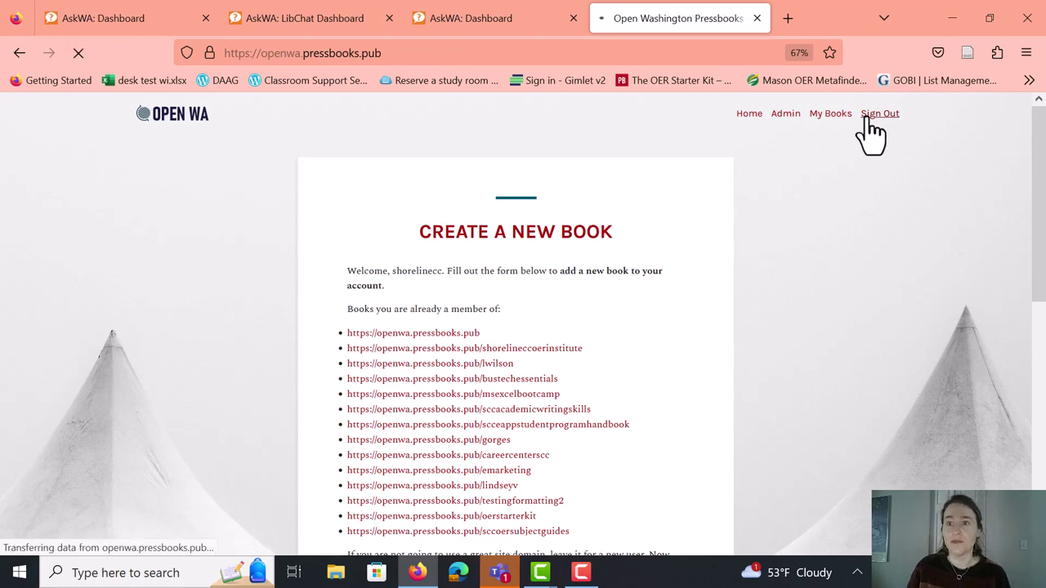
scroll(401, 408, down, 3)
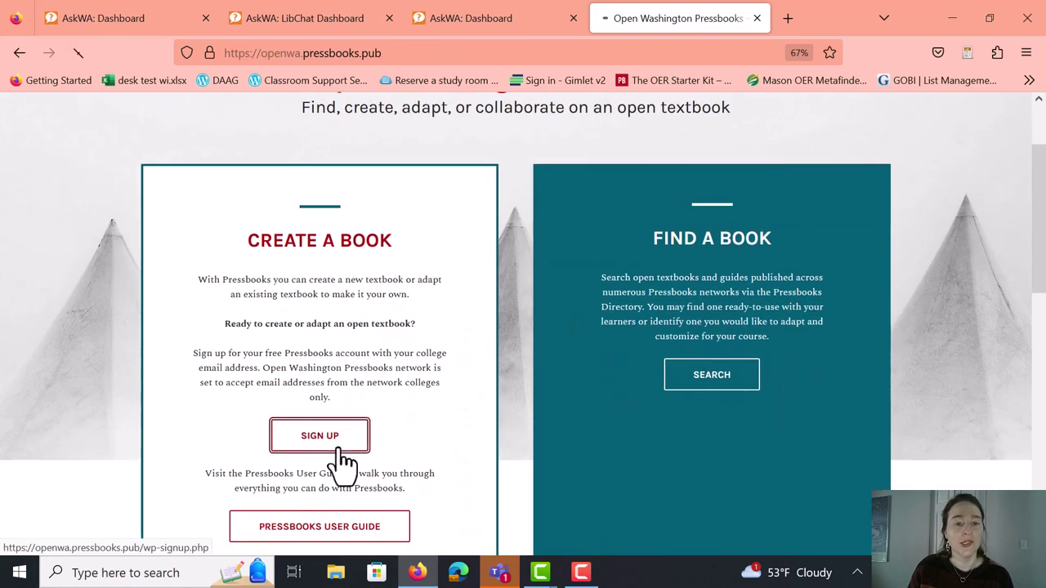
click(338, 449)
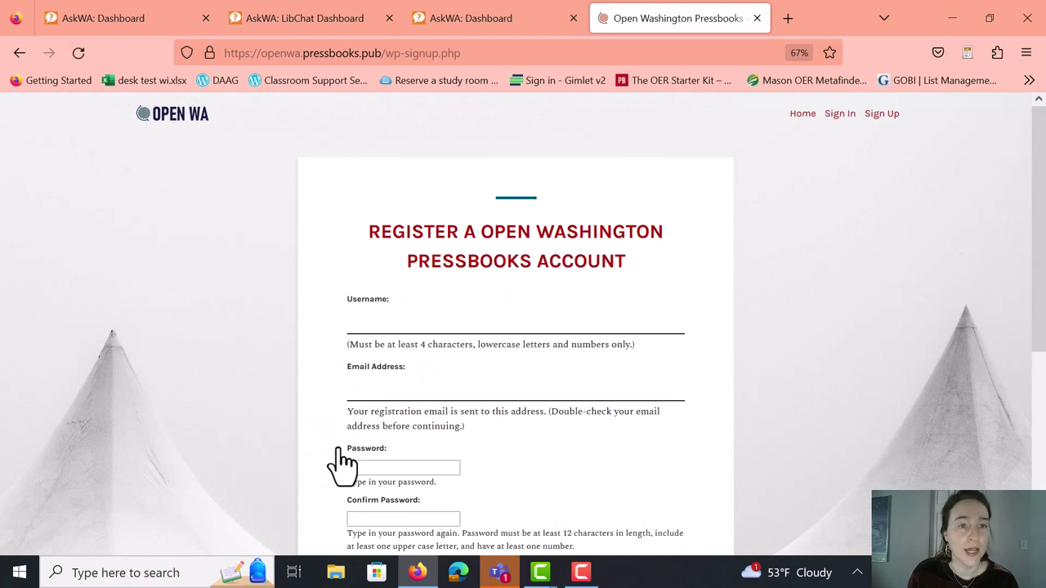
Fill the username from a saved login and enter the college email address
scroll(343, 458, down, 1)
click(407, 263)
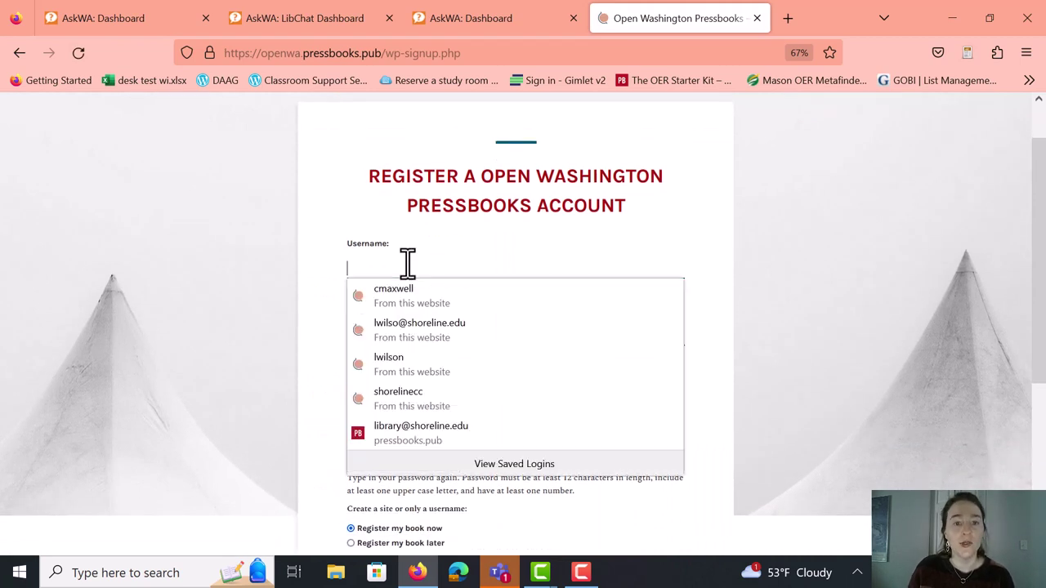
click(441, 298)
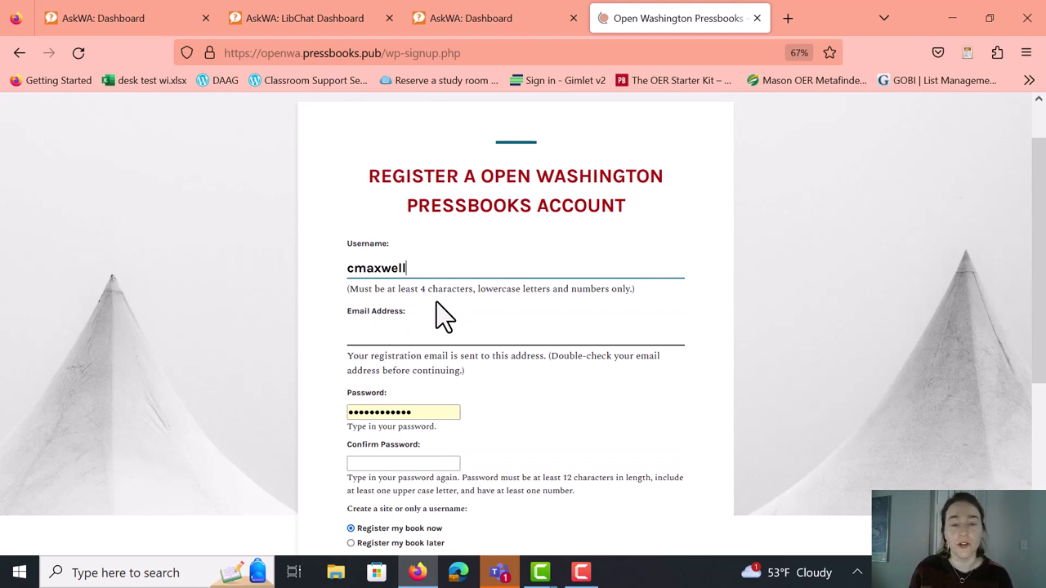
click(438, 333)
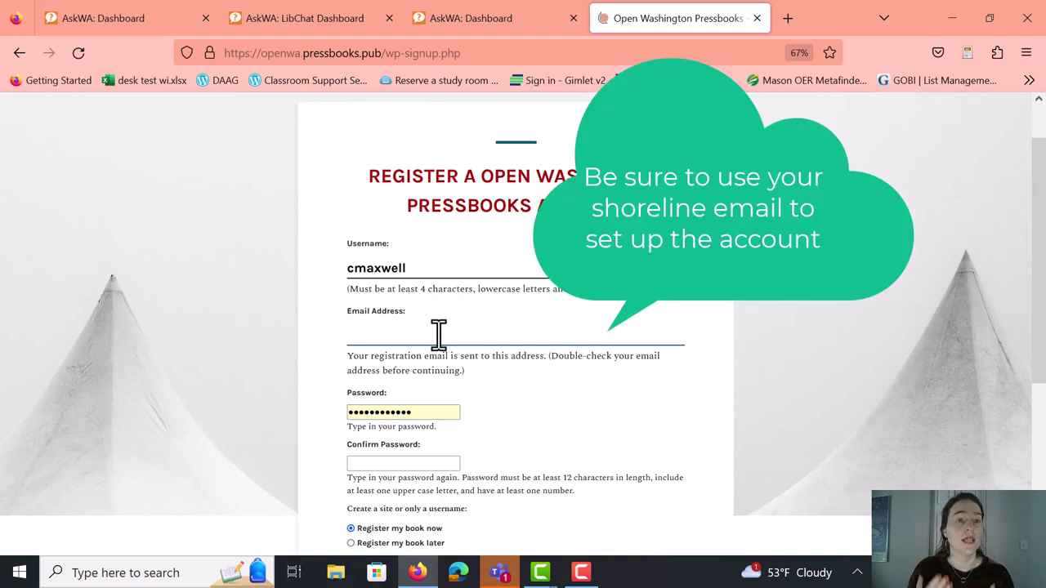
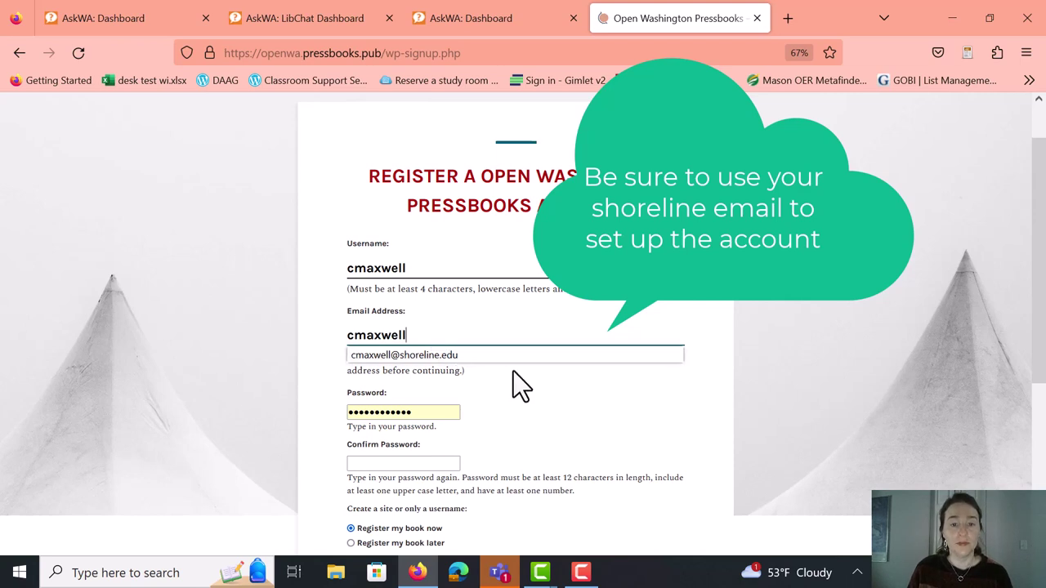
click(516, 358)
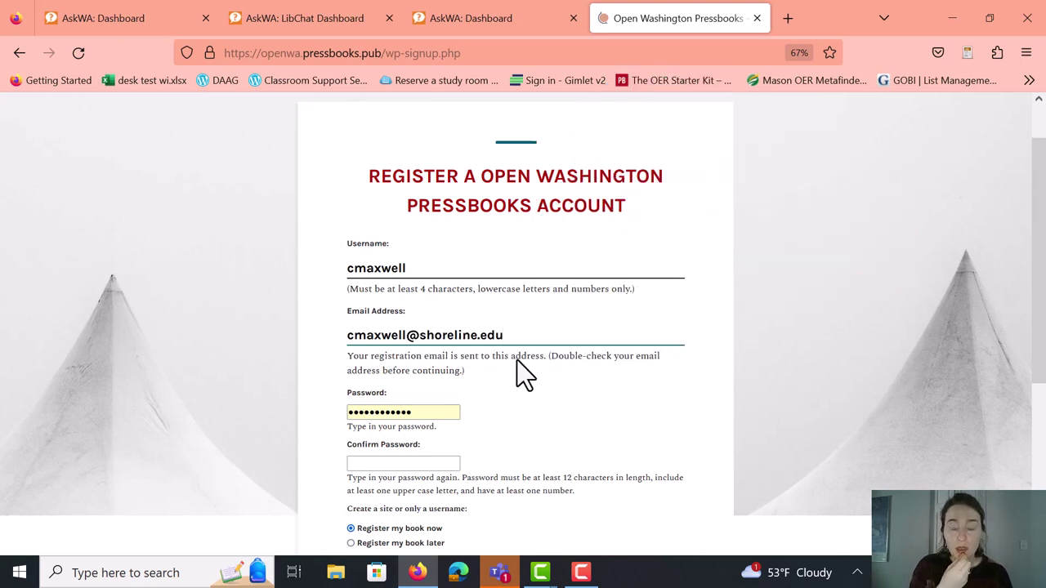
Fill the password confirmation, choose 'Register my book later' and submit the form
click(434, 462)
click(442, 232)
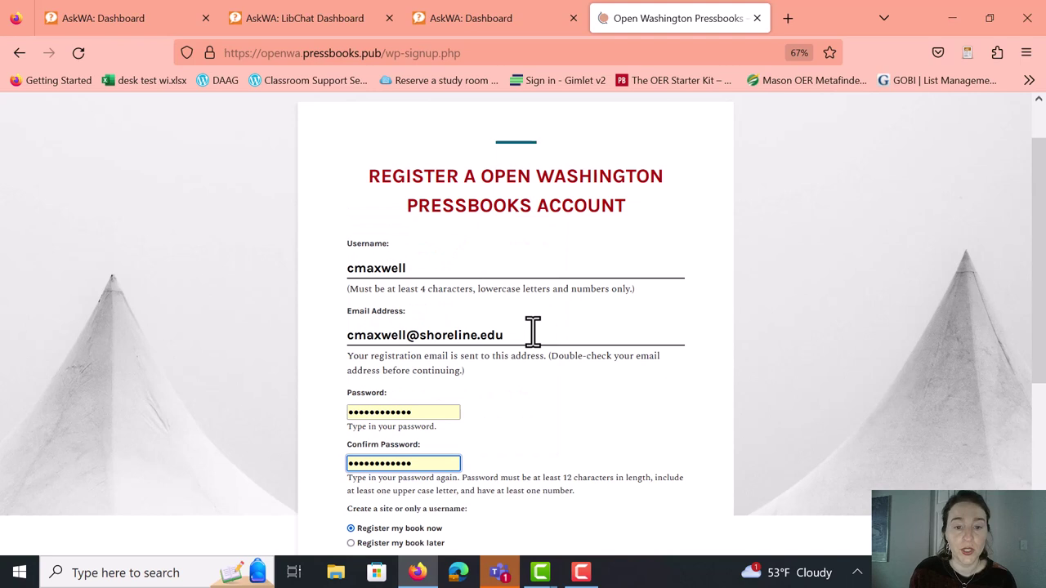
scroll(533, 331, down, 3)
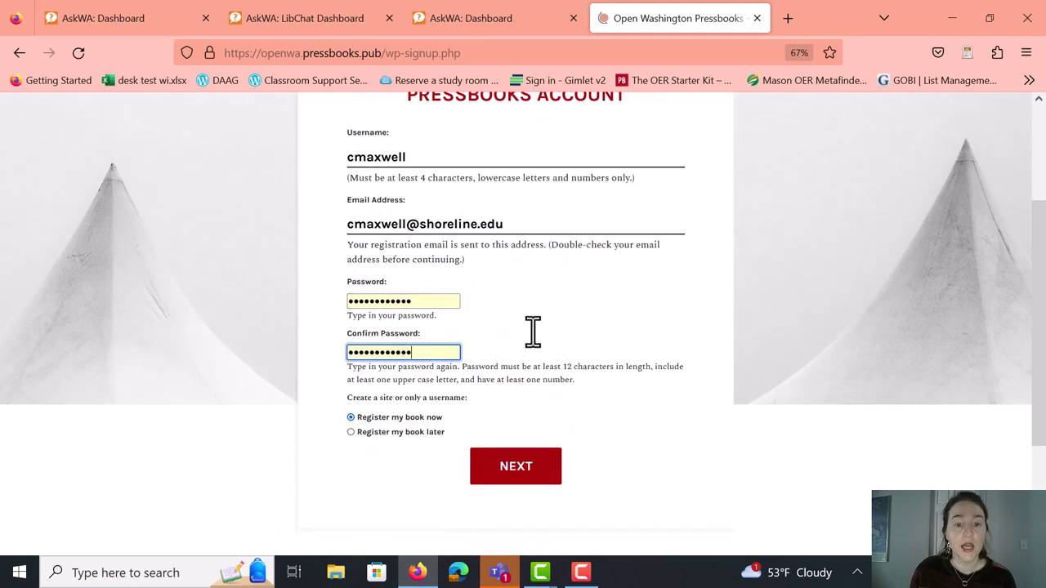
click(360, 432)
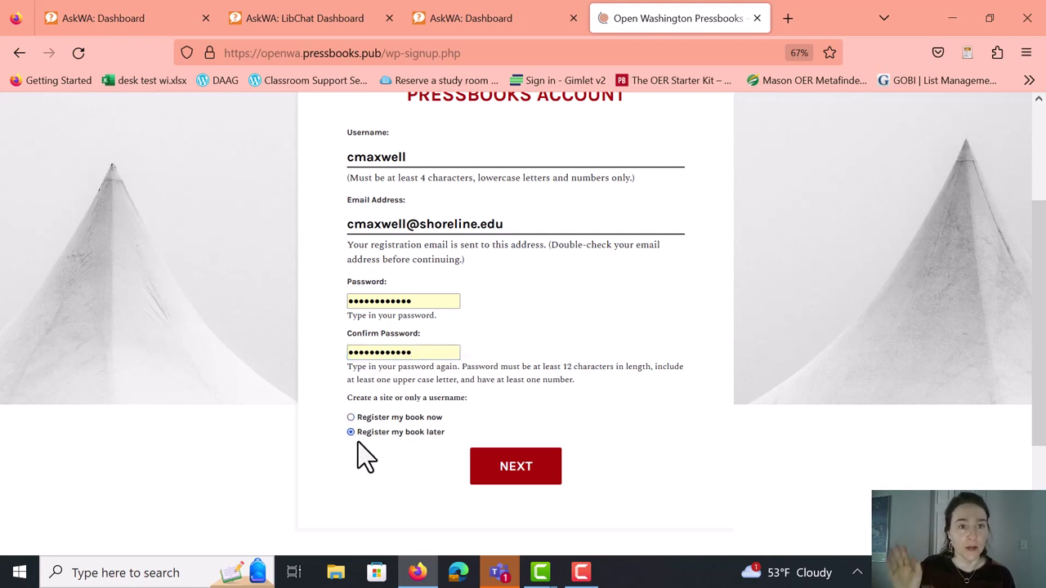
click(514, 464)
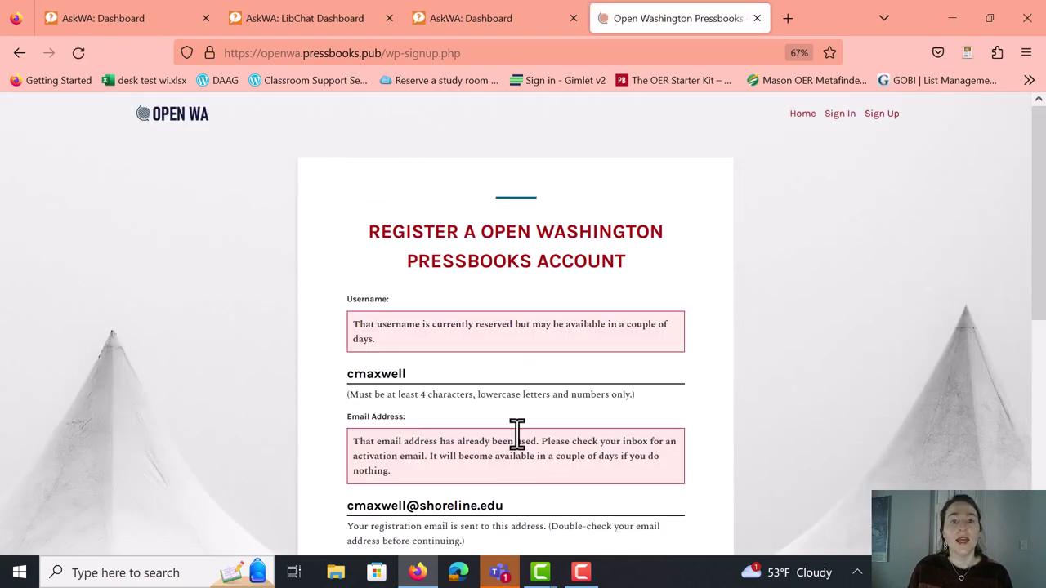
scroll(521, 440, down, 2)
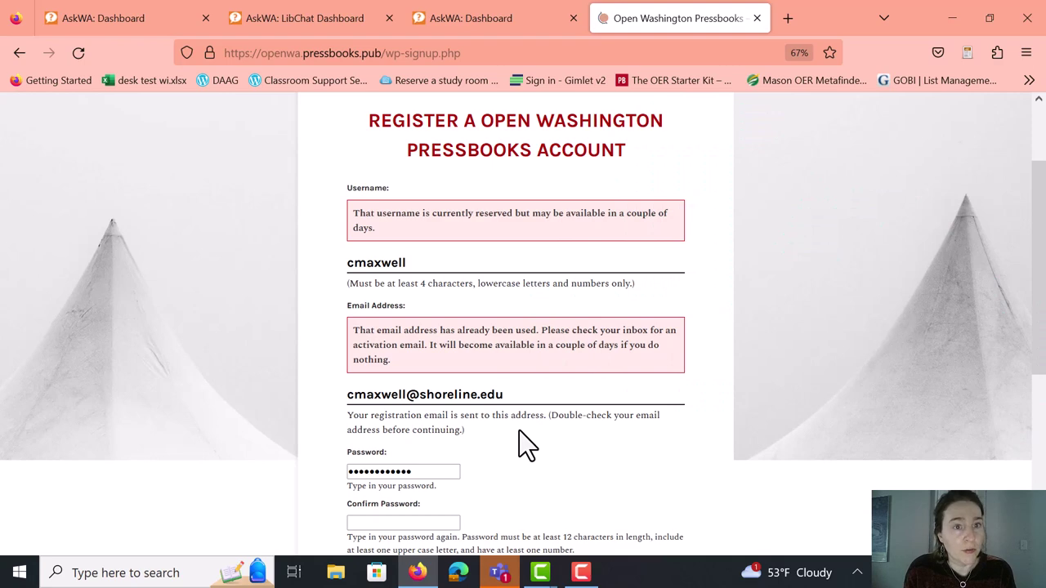
scroll(804, 290, up, 3)
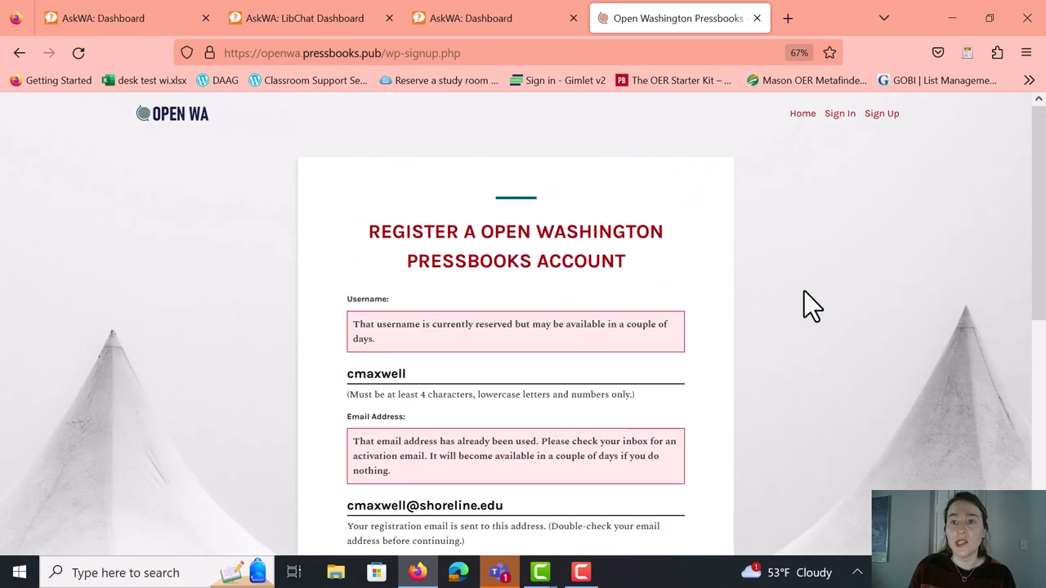
Log in to Open Washington Pressbooks with a saved account from the autofill list
click(846, 116)
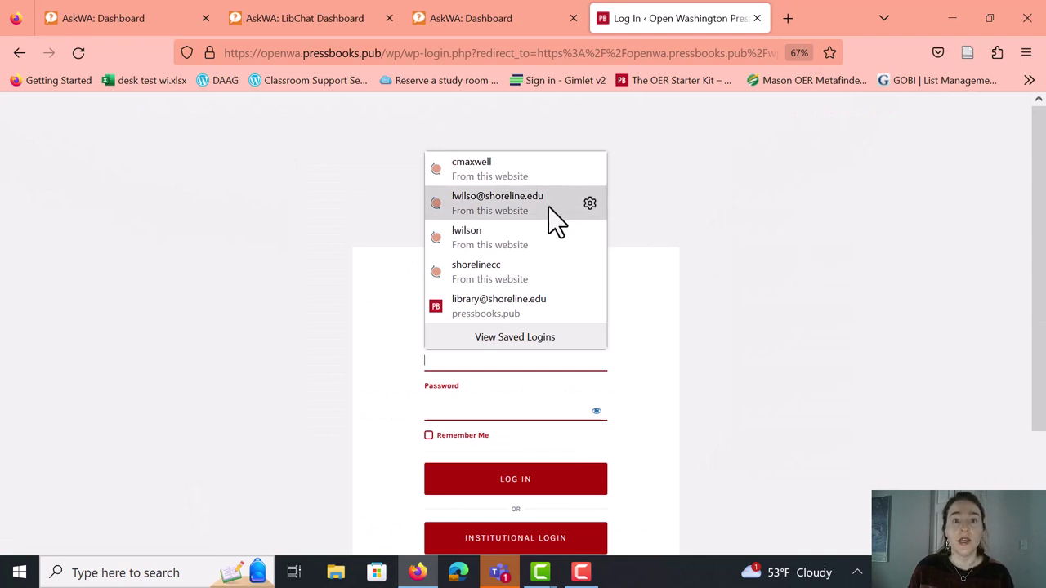
click(544, 264)
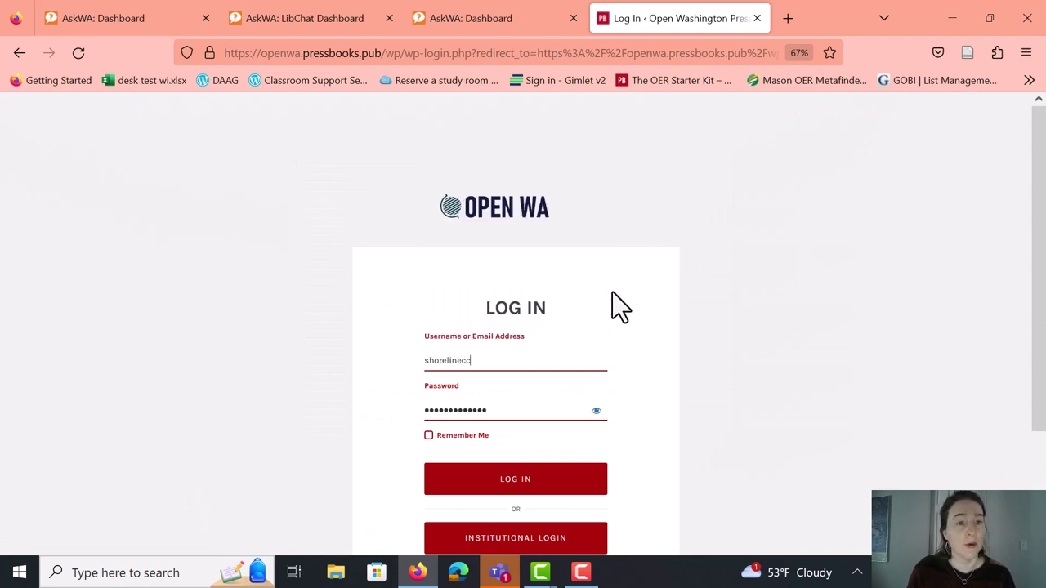
scroll(618, 282, down, 1)
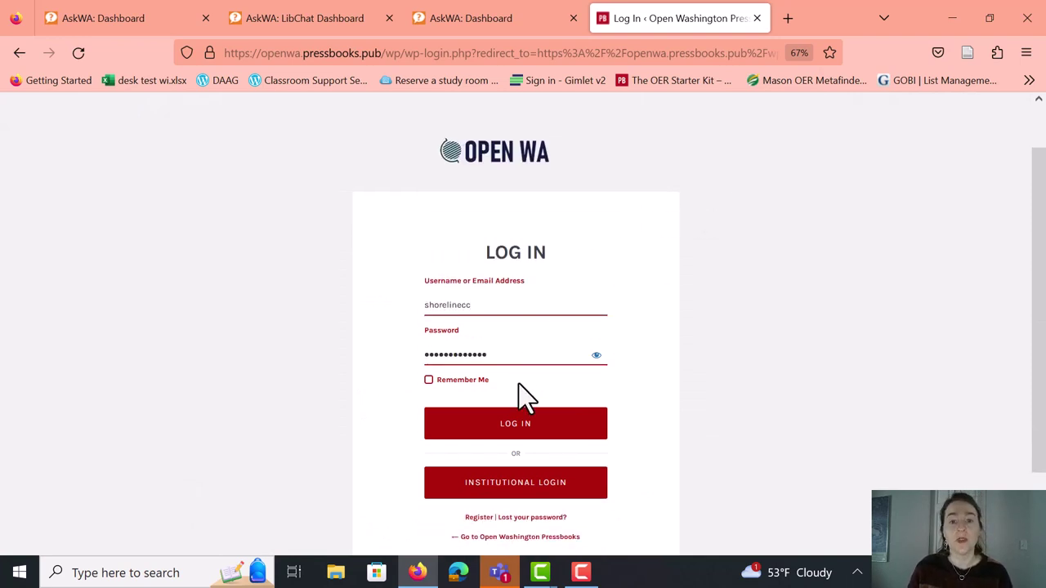
click(518, 426)
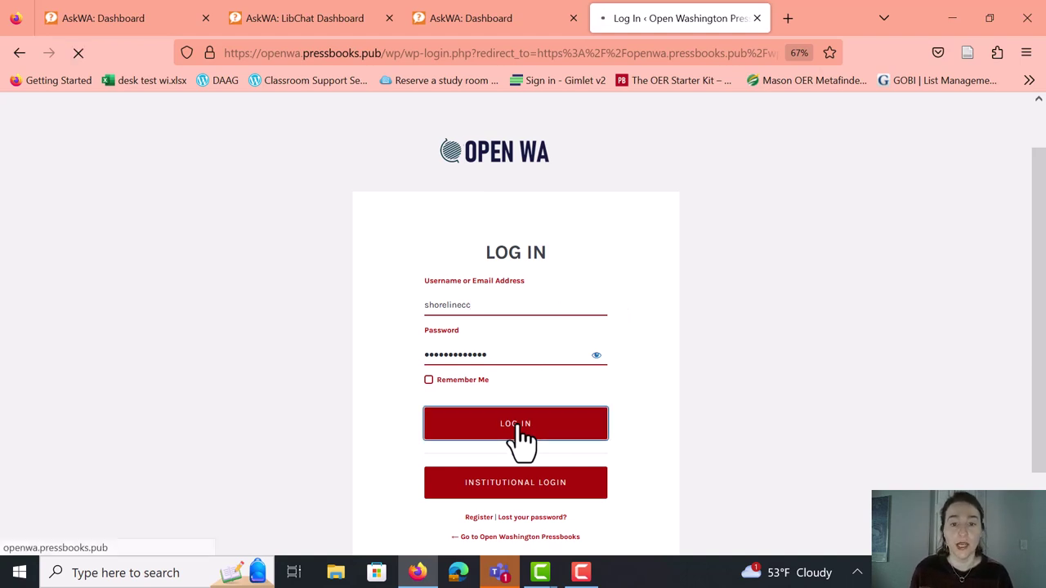